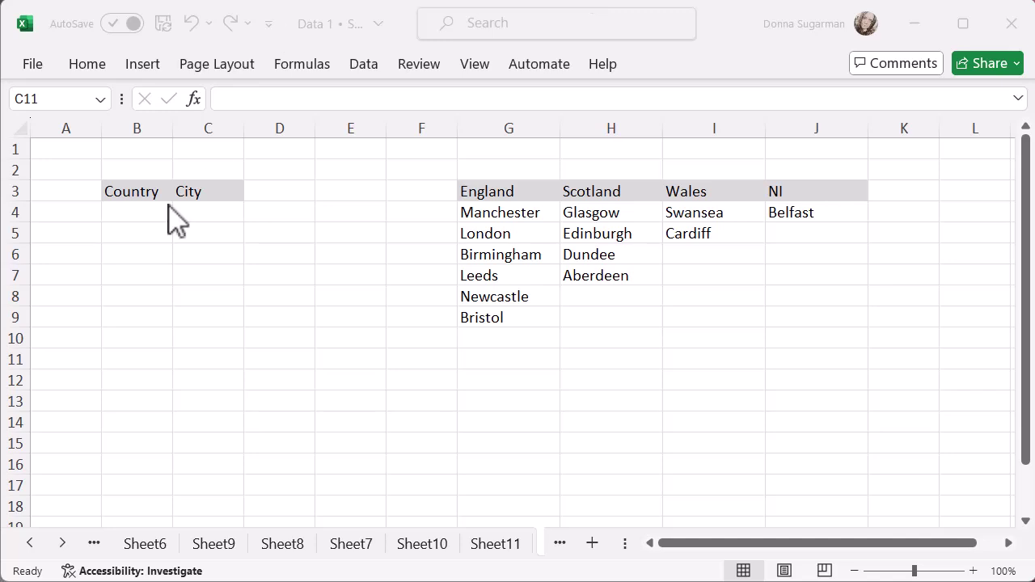
Add a list data validation to cell B4 with source =$G$3:$J$3, and choose Scotland from its drop-down.
left_click(134, 210)
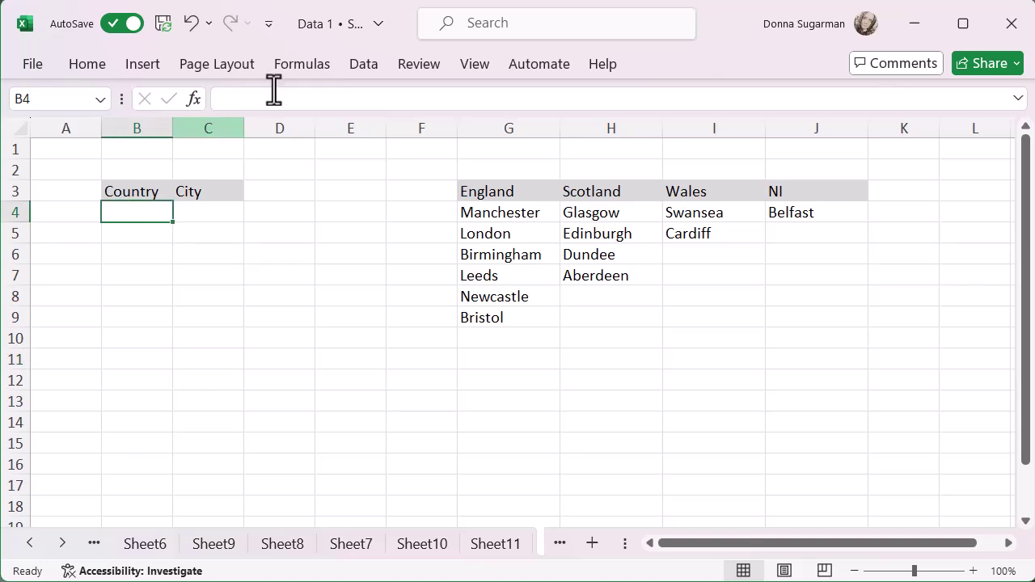
left_click(365, 66)
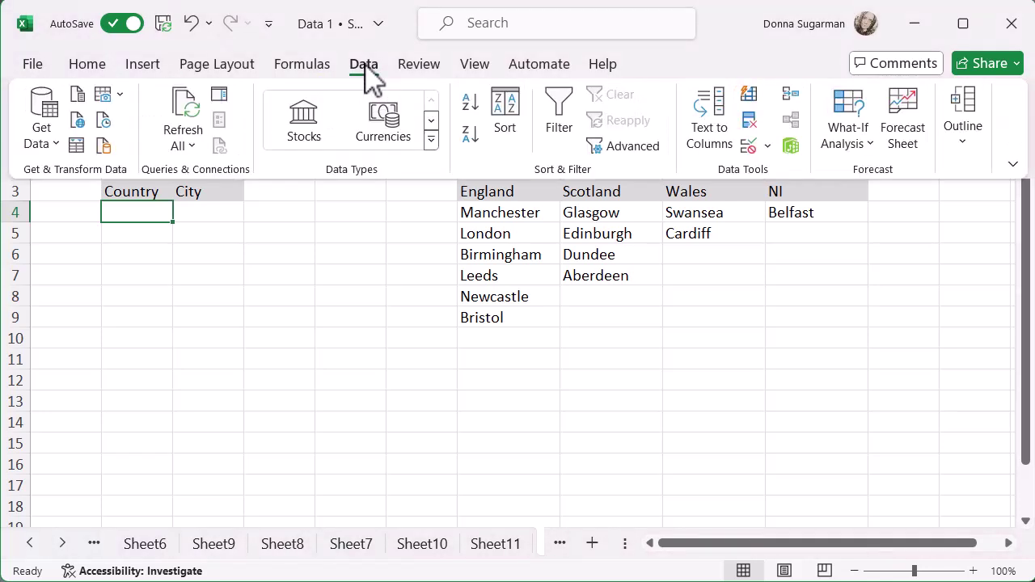
left_click(751, 152)
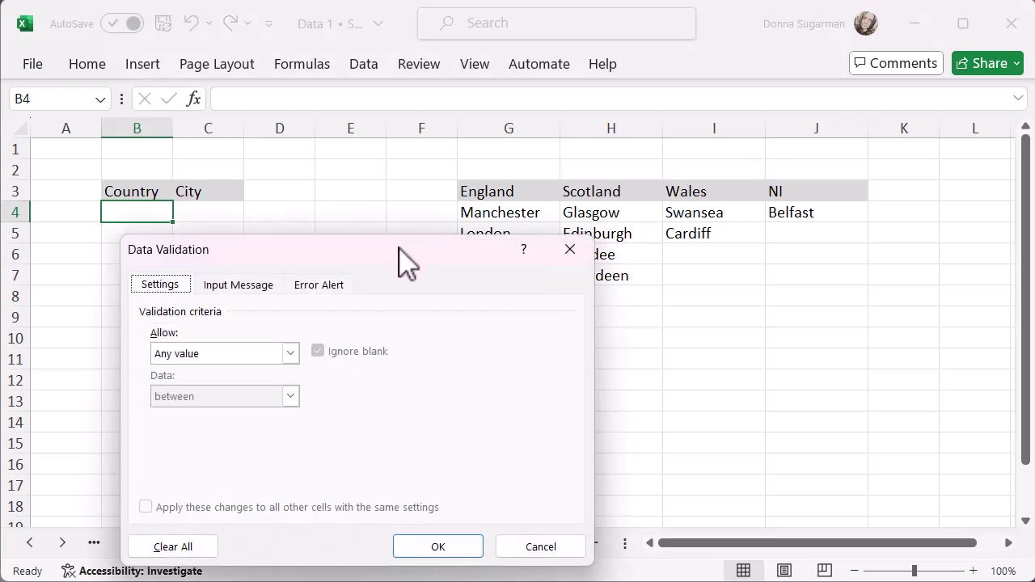
mouse_move(400, 252)
left_mouse_down()
mouse_move(415, 249)
mouse_move(392, 237)
left_mouse_up()
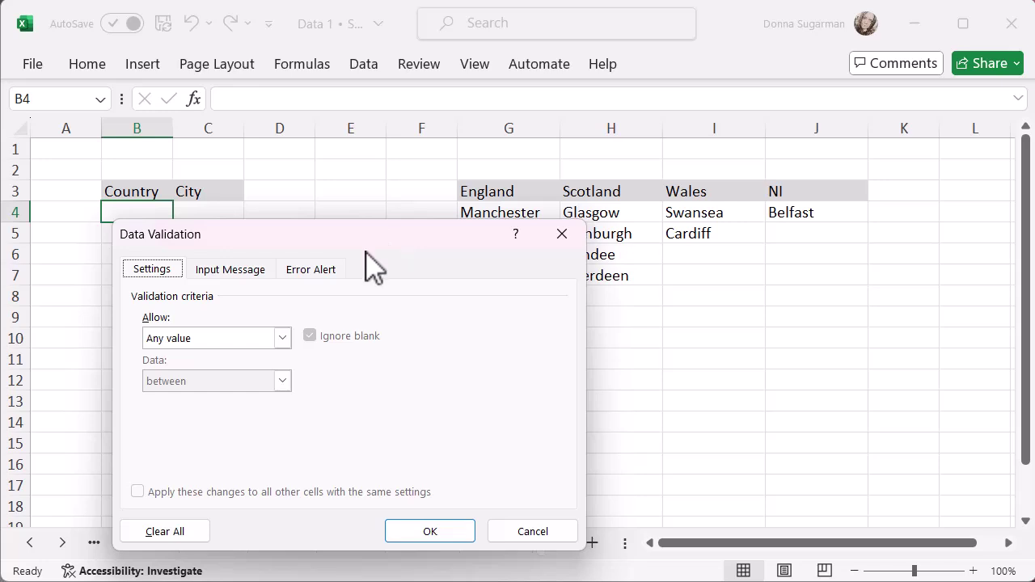
left_click(283, 338)
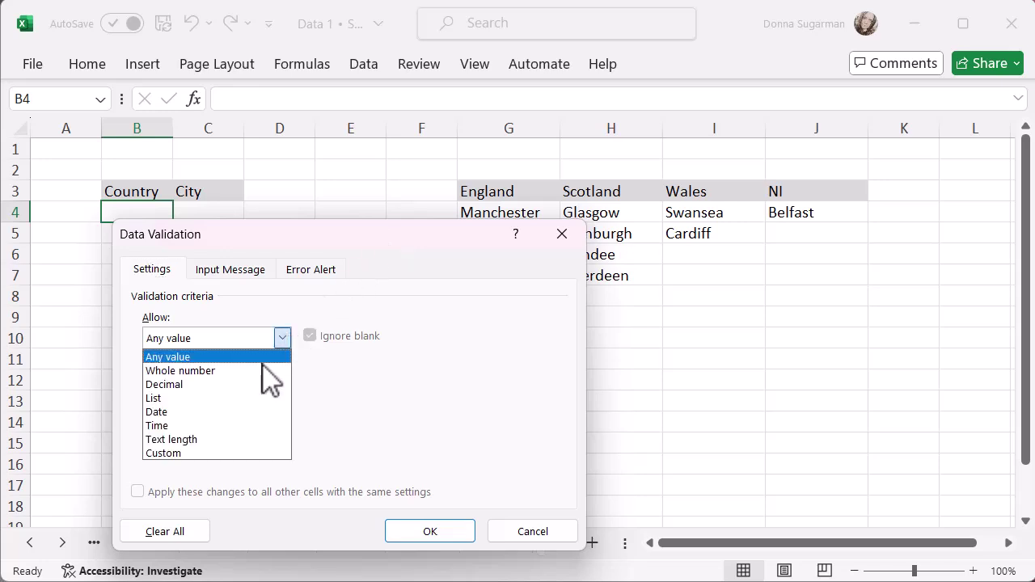
left_click(227, 398)
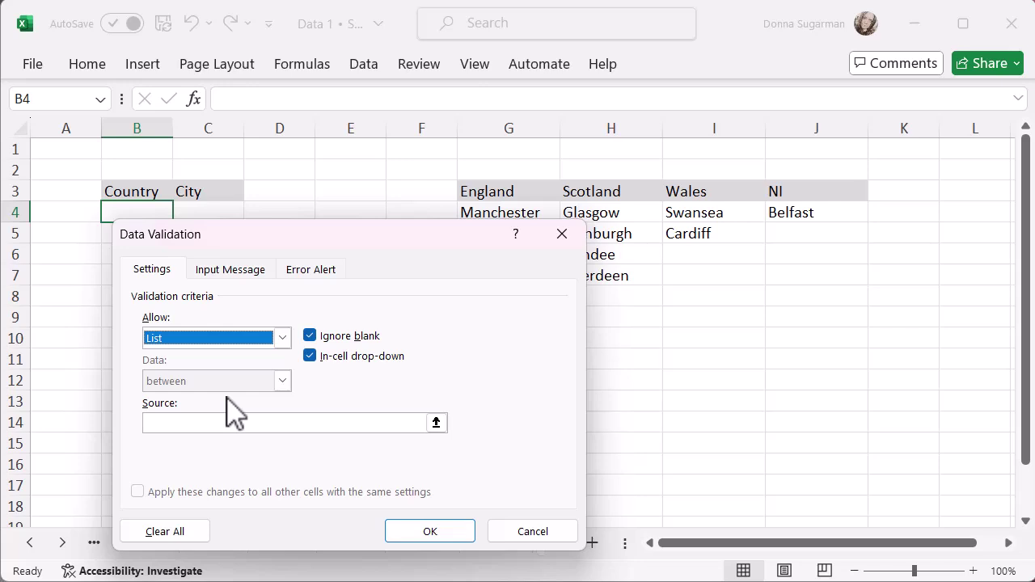
left_click(185, 427)
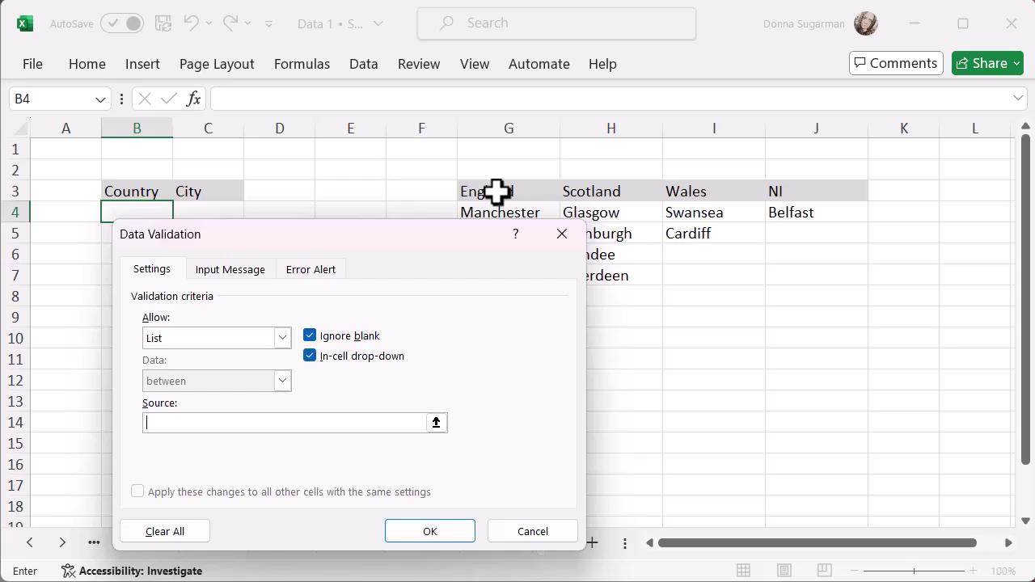
left_click_drag(493, 190, 789, 187)
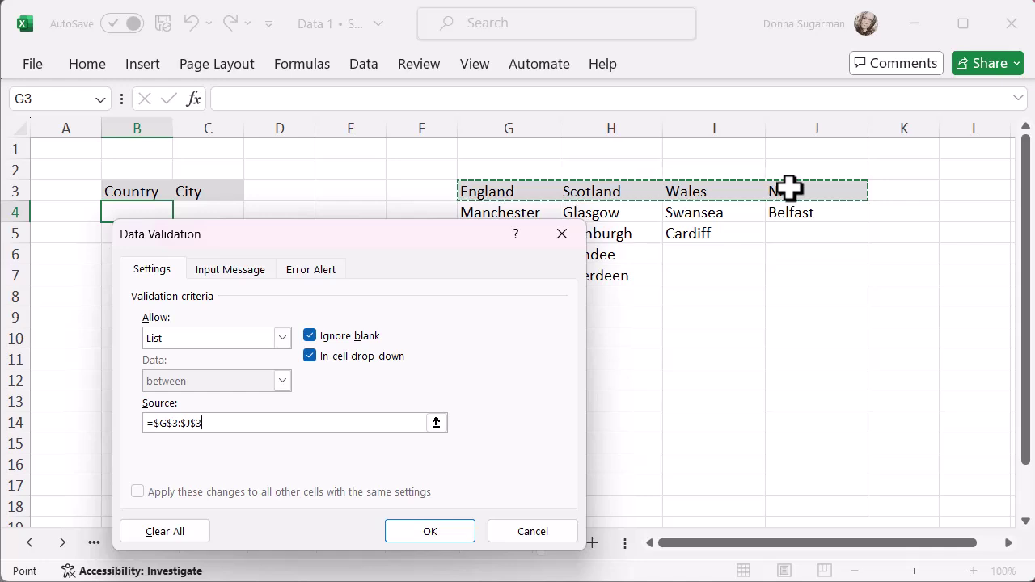
left_click(430, 532)
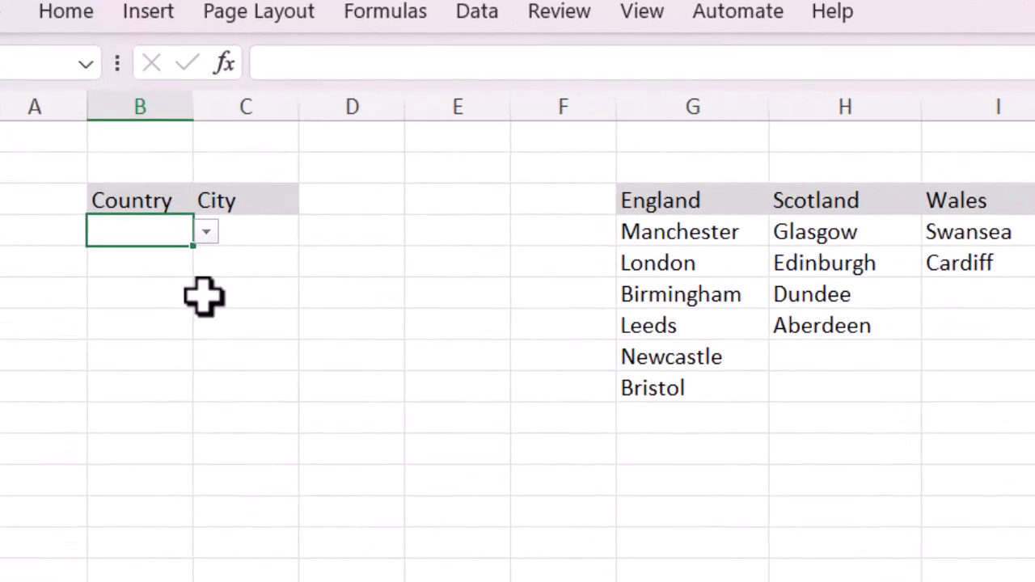
left_click(206, 233)
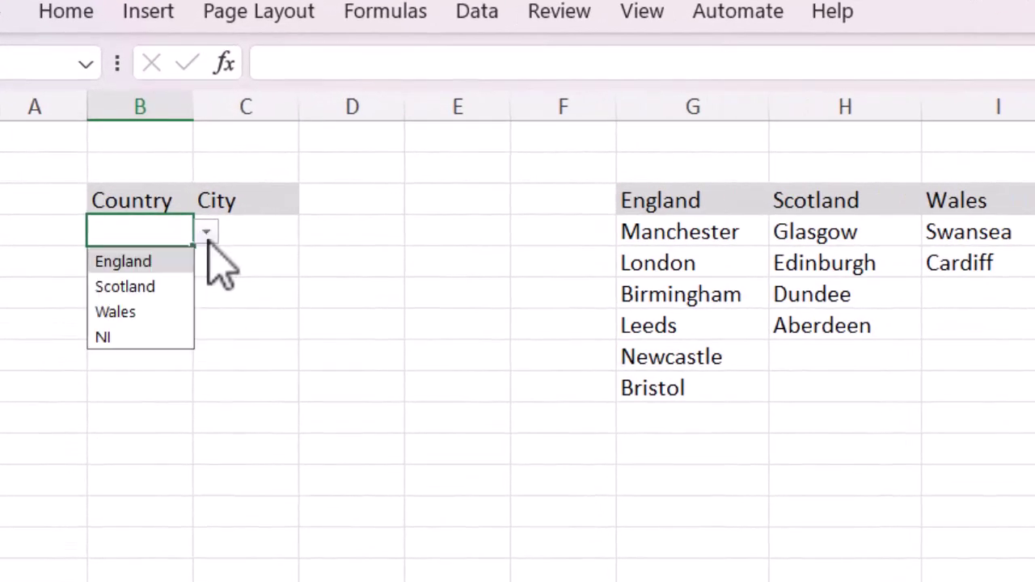
left_click(147, 287)
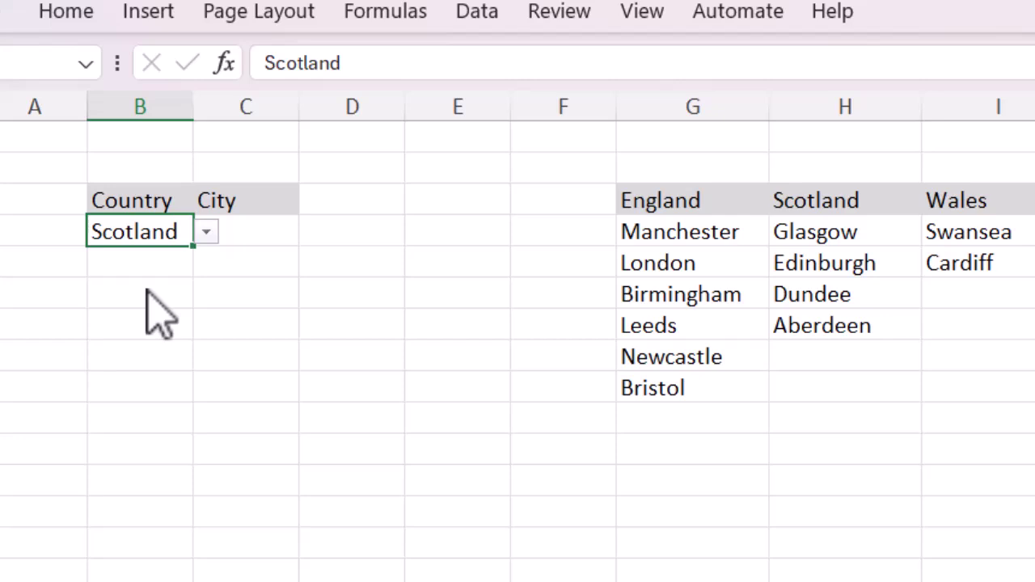
Enter the formula =XLOOKUP(B4,G3:J3,G4:J9) in cell C4 under City.
left_click(268, 232)
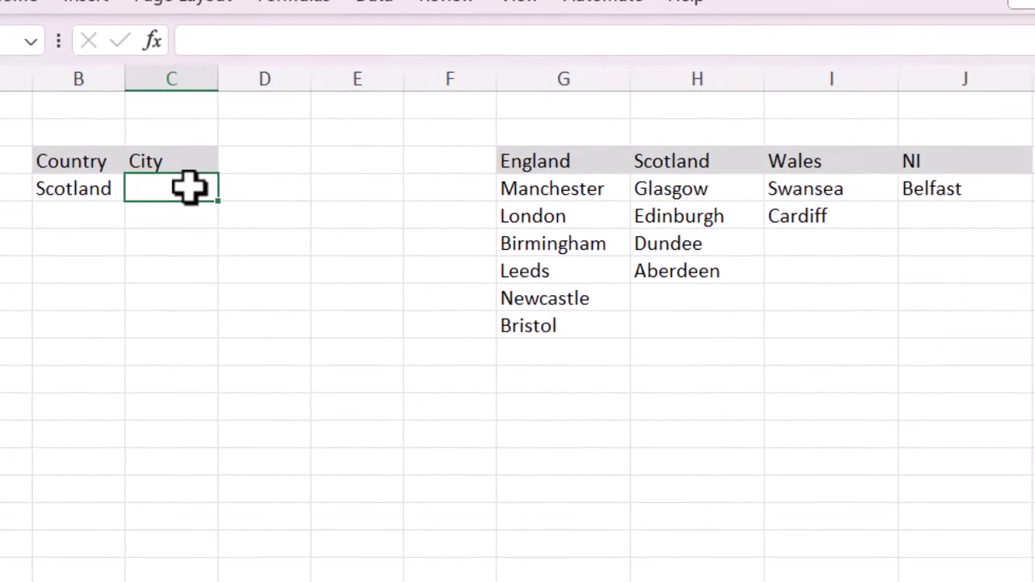
type("=xlookup")
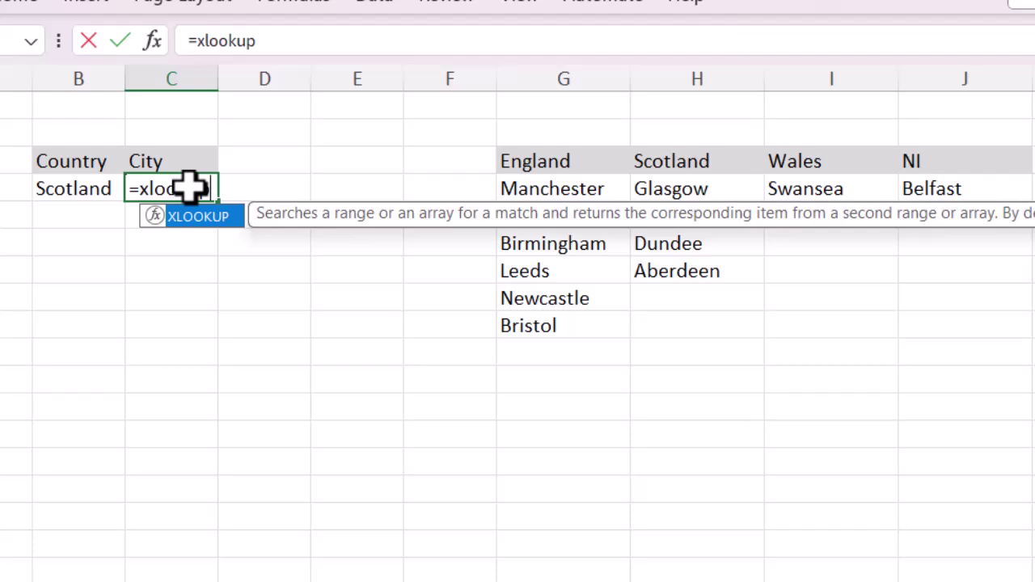
double_click(193, 217)
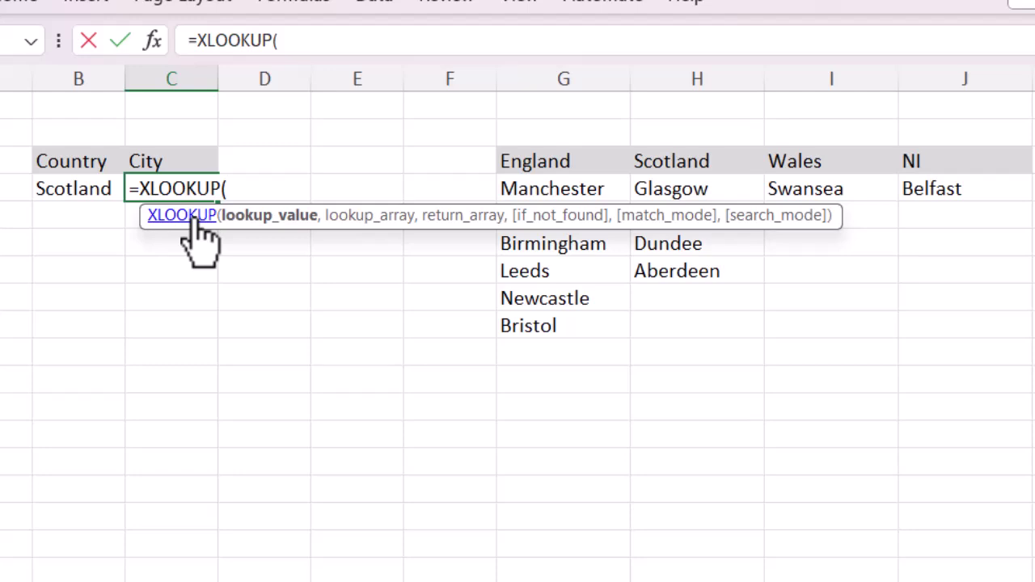
left_click(72, 191)
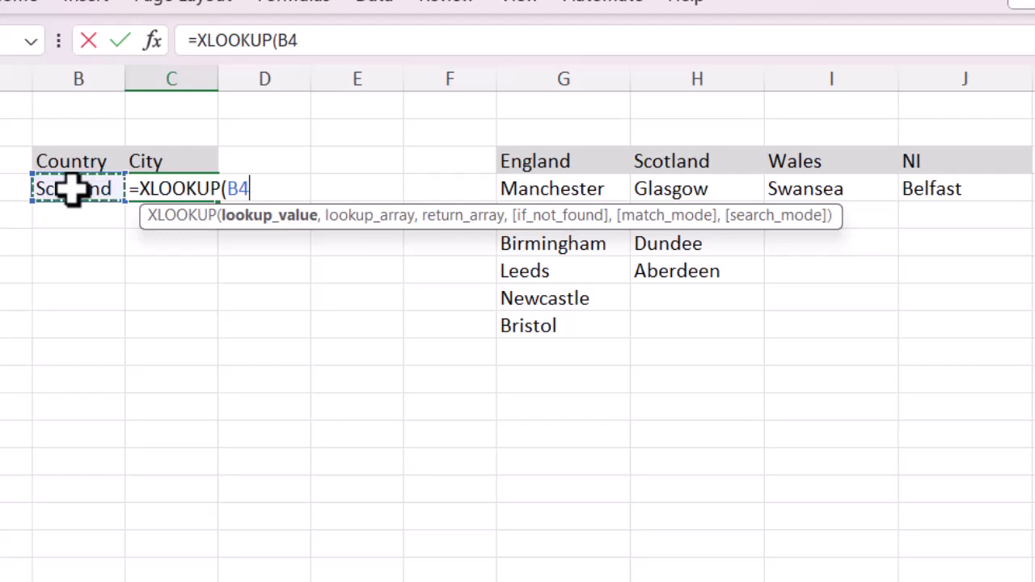
type(",")
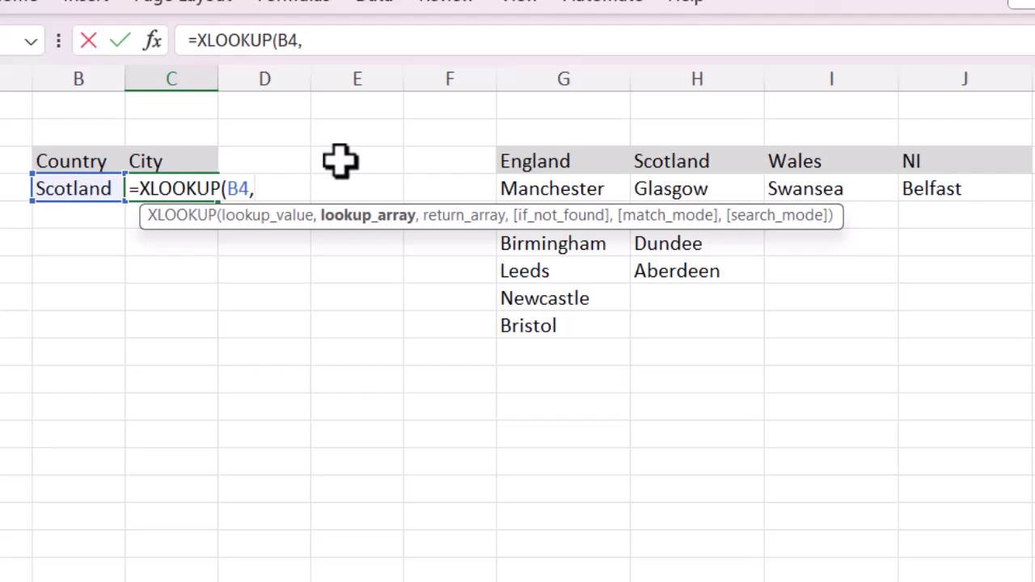
left_click(566, 160)
left_click_drag(568, 159, 922, 160)
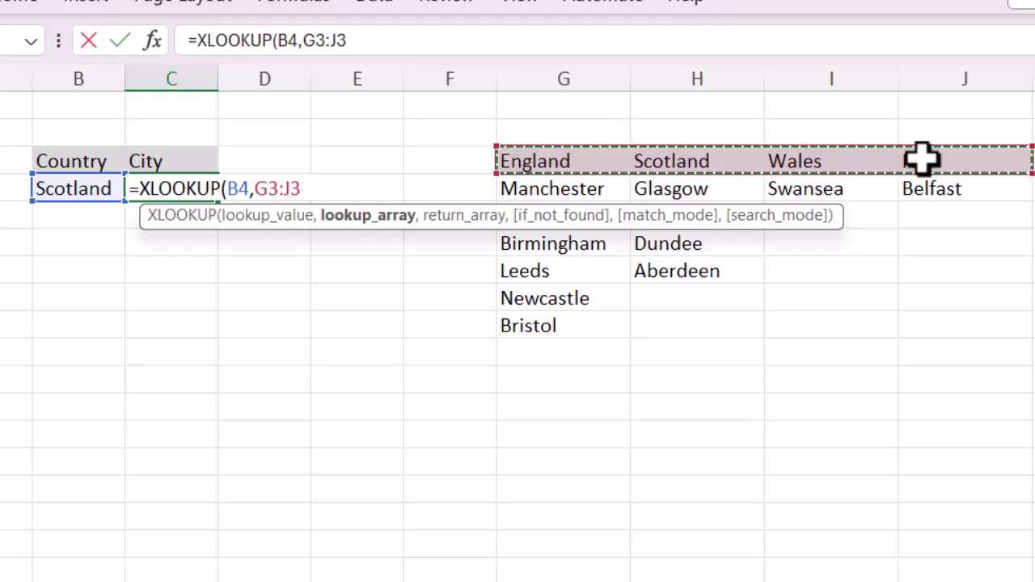
type(",")
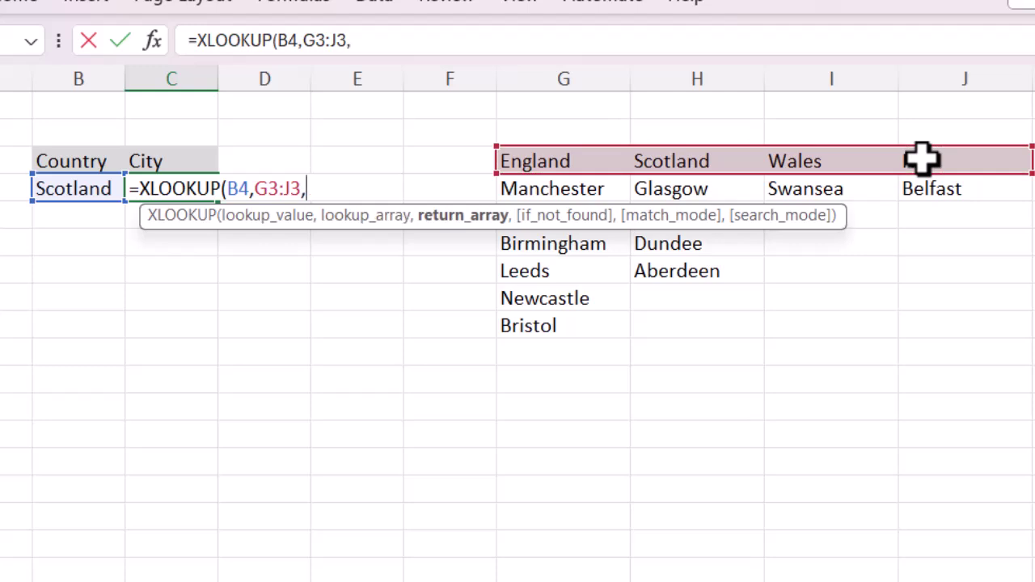
left_click_drag(585, 192, 922, 316)
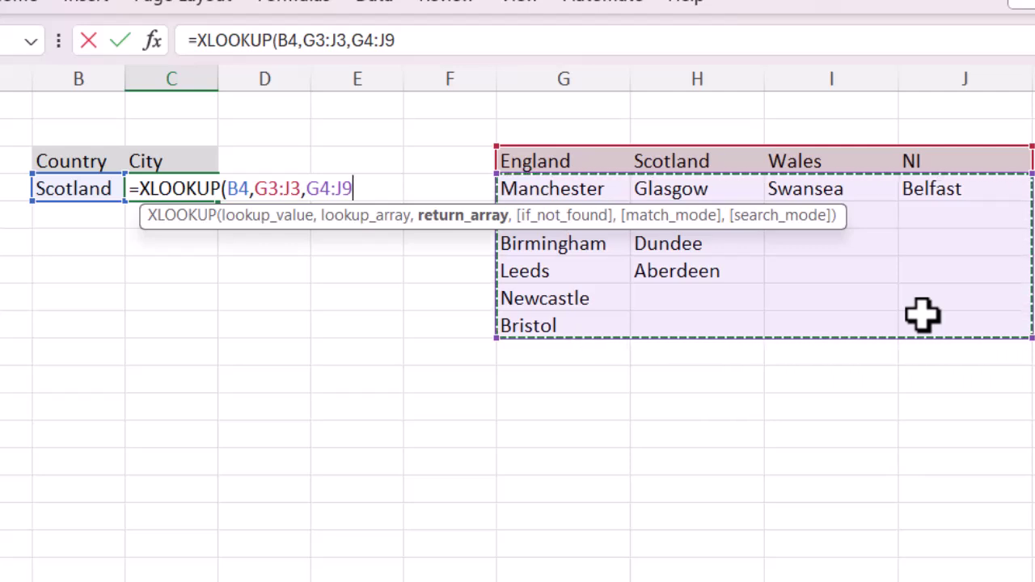
type(")")
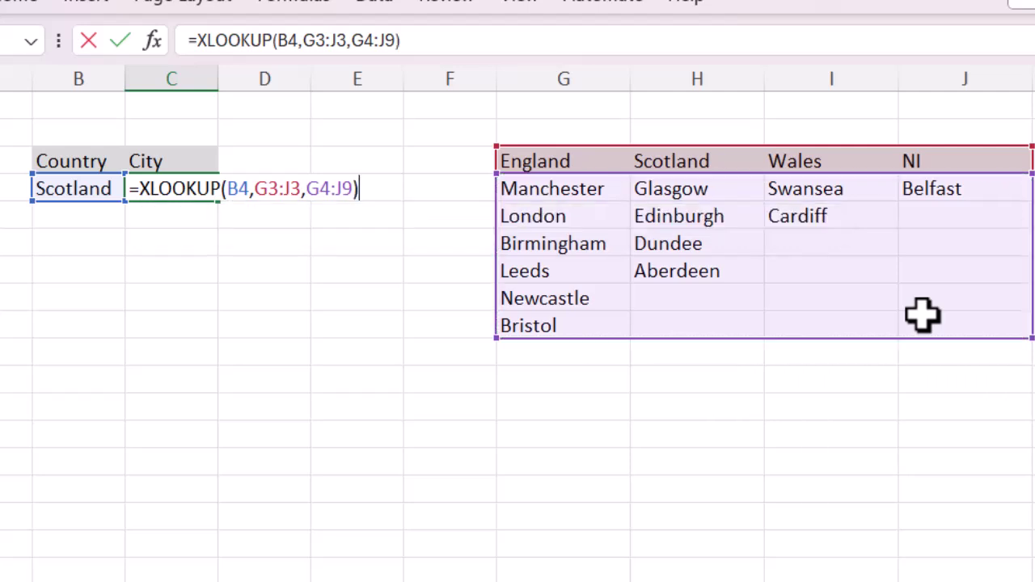
key("Return")
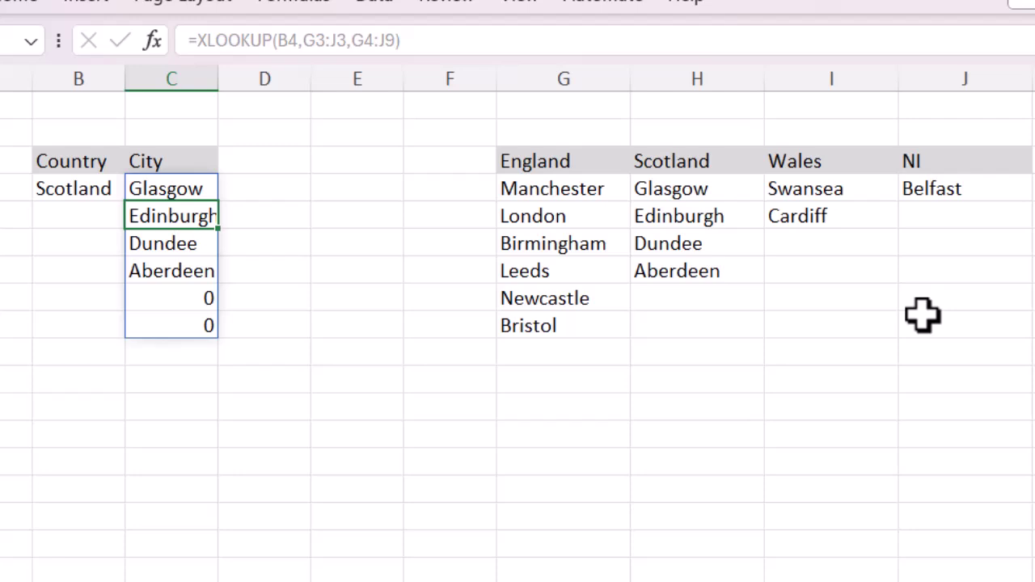
Change the country in cell B4 to England using its drop-down list.
left_click(94, 179)
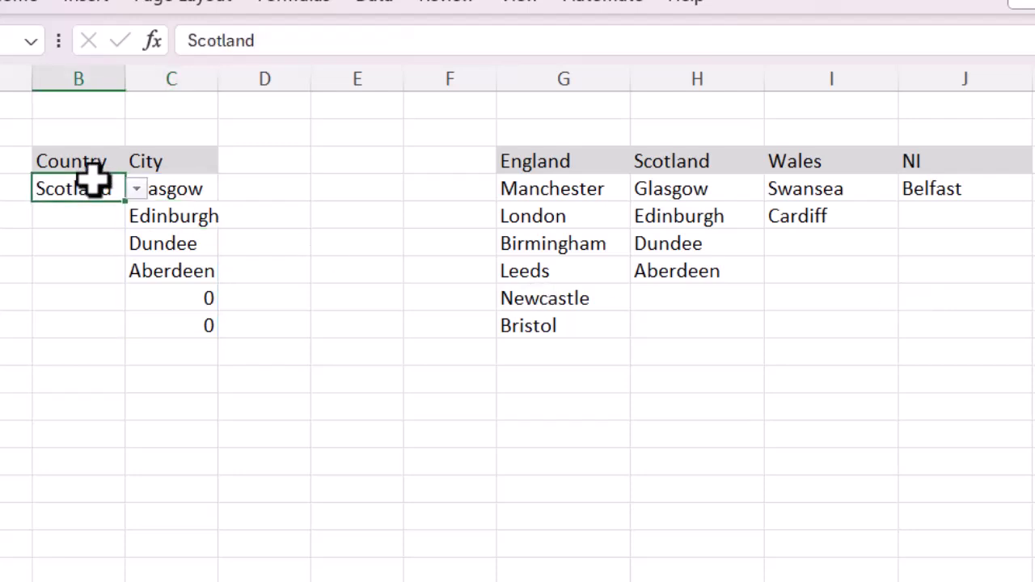
left_click(136, 189)
left_click(65, 214)
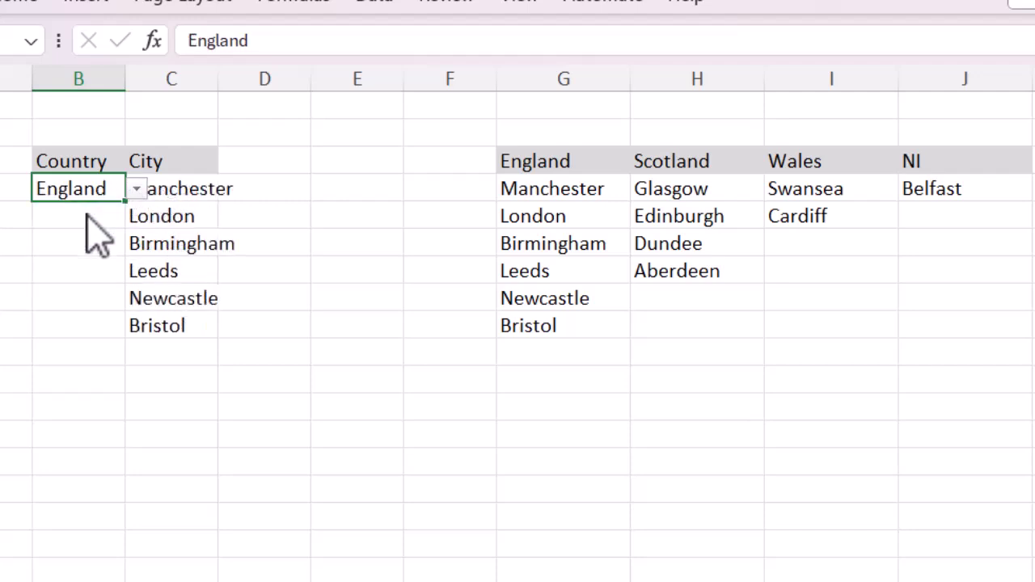
left_click(40, 382)
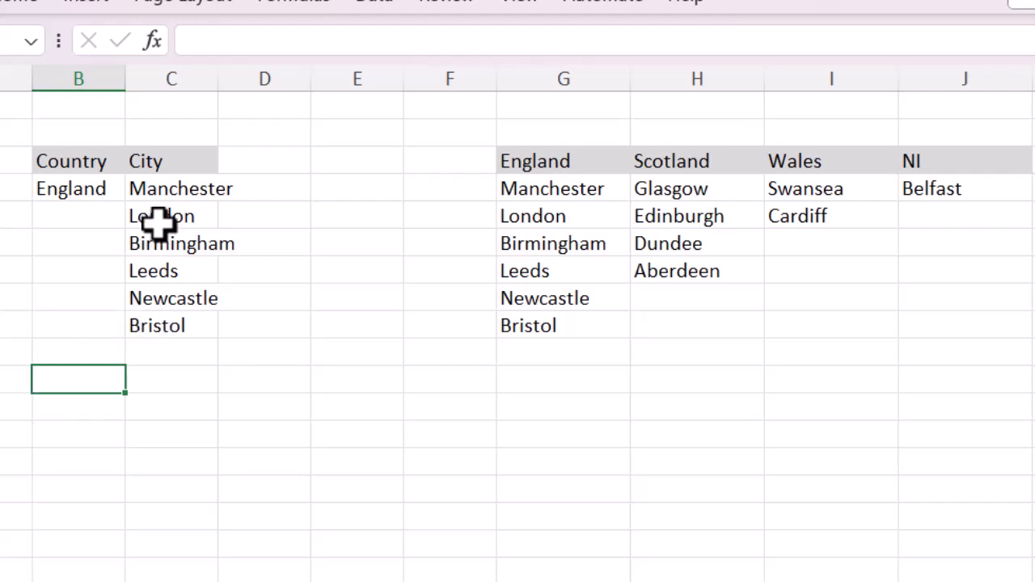
Delete the XLOOKUP formula from cell C4 and set that cell's data validation to allow a List.
left_click(169, 189)
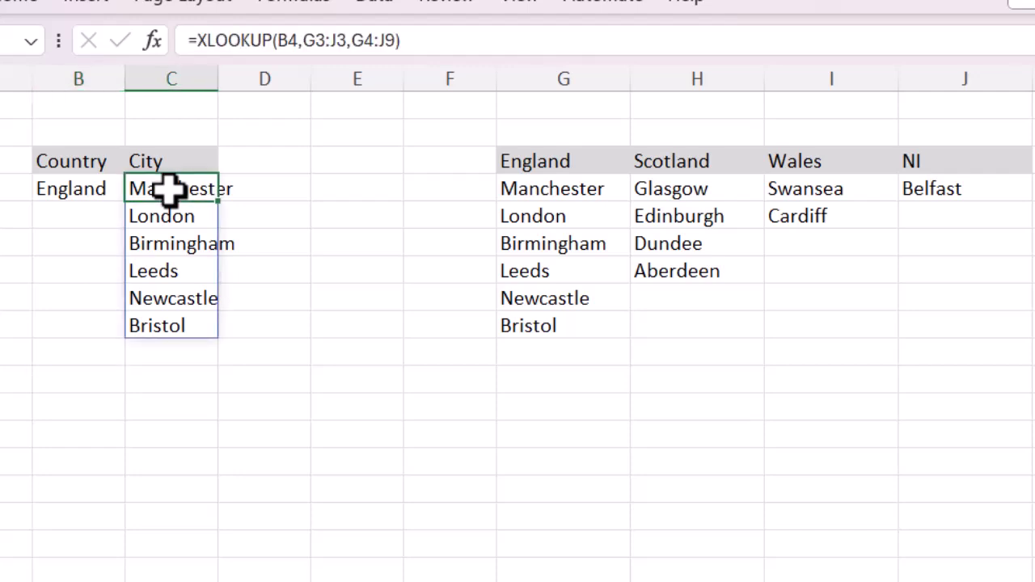
key("Delete")
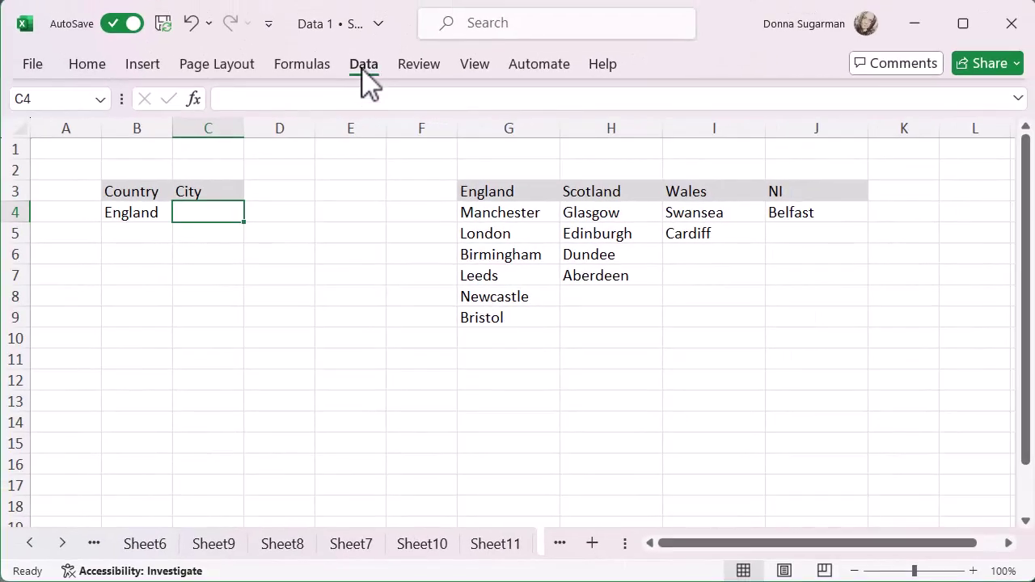
left_click(364, 66)
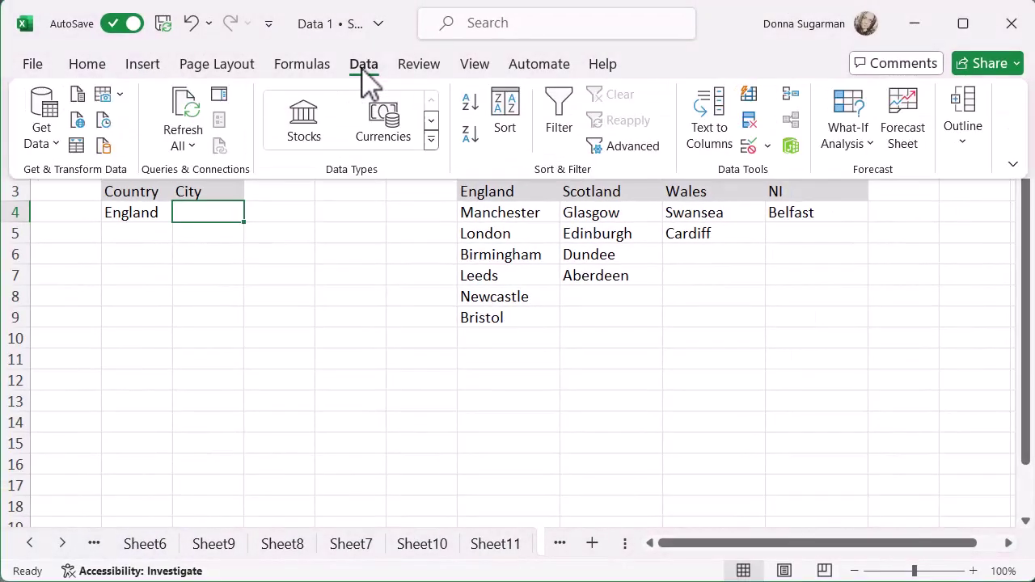
left_click(748, 150)
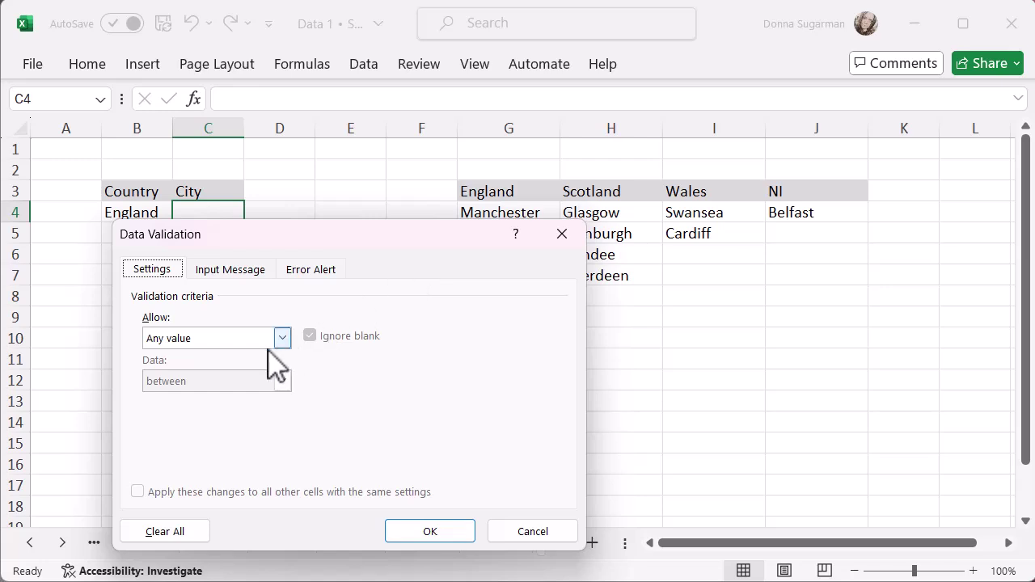
left_click(284, 340)
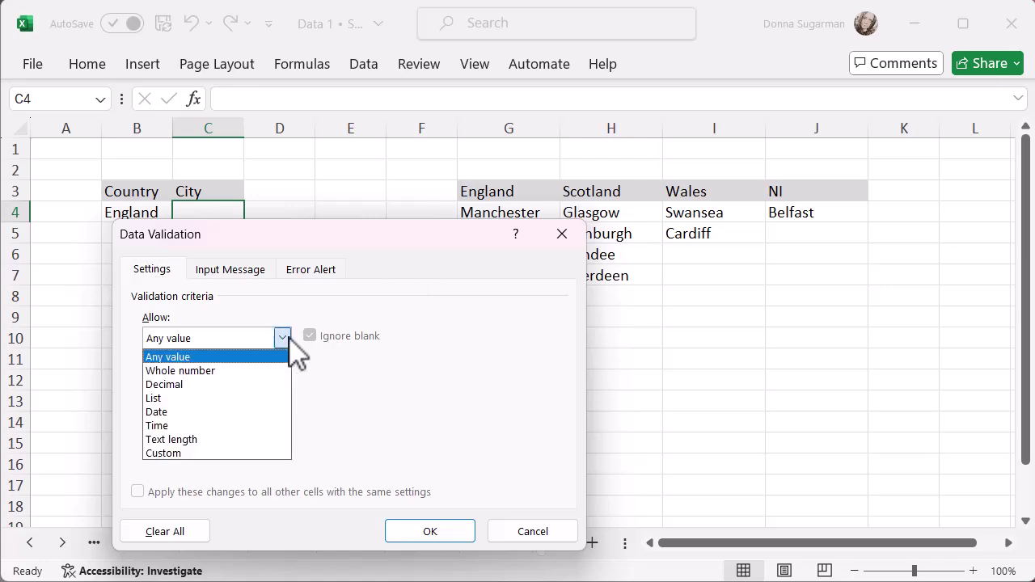
left_click(245, 400)
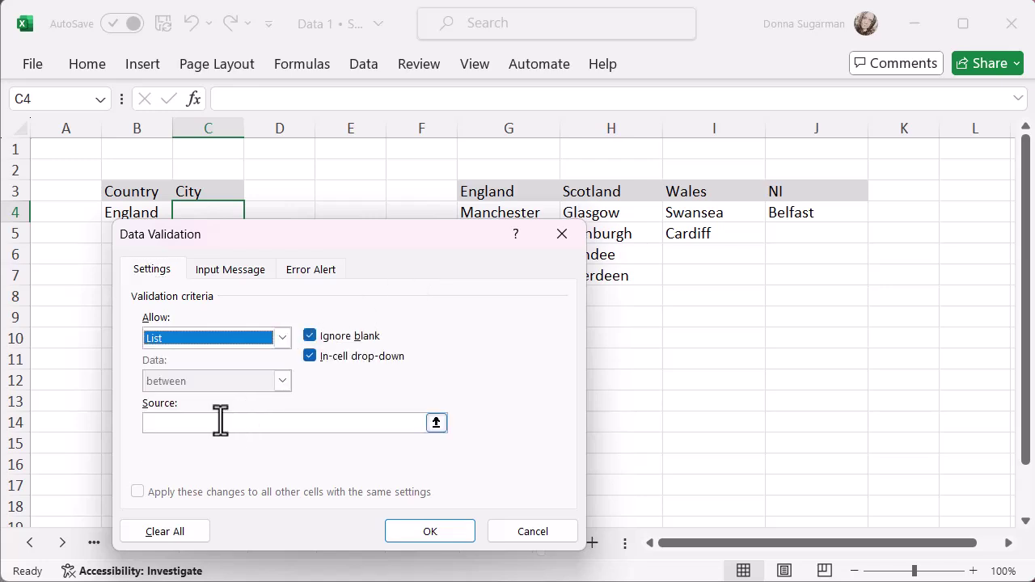
Set the list source of cell C4's data validation to =xlookup(B4,$G$3:$J$3,$G$4:$J$9) and apply it.
left_click(220, 421)
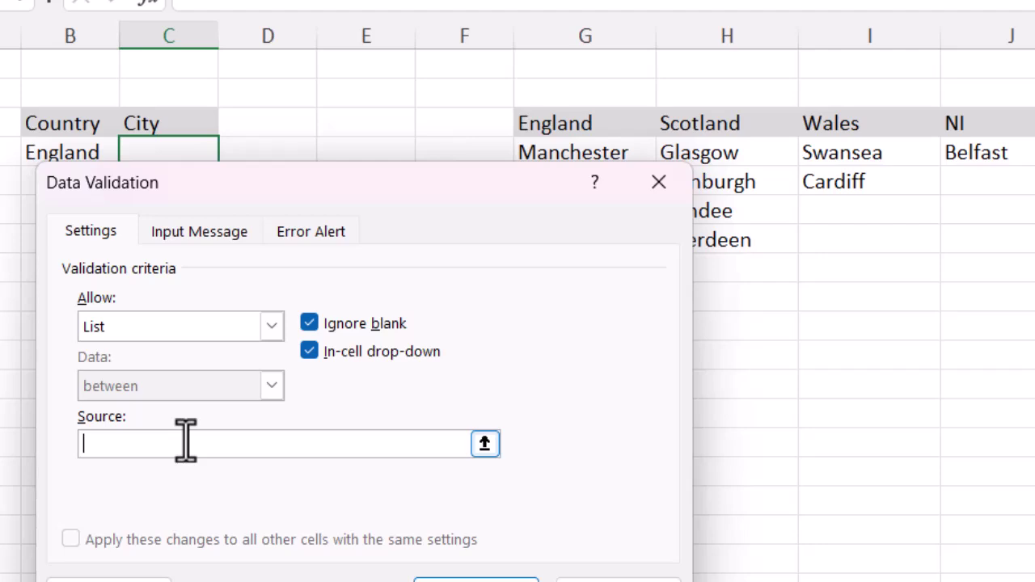
type("=xlookup")
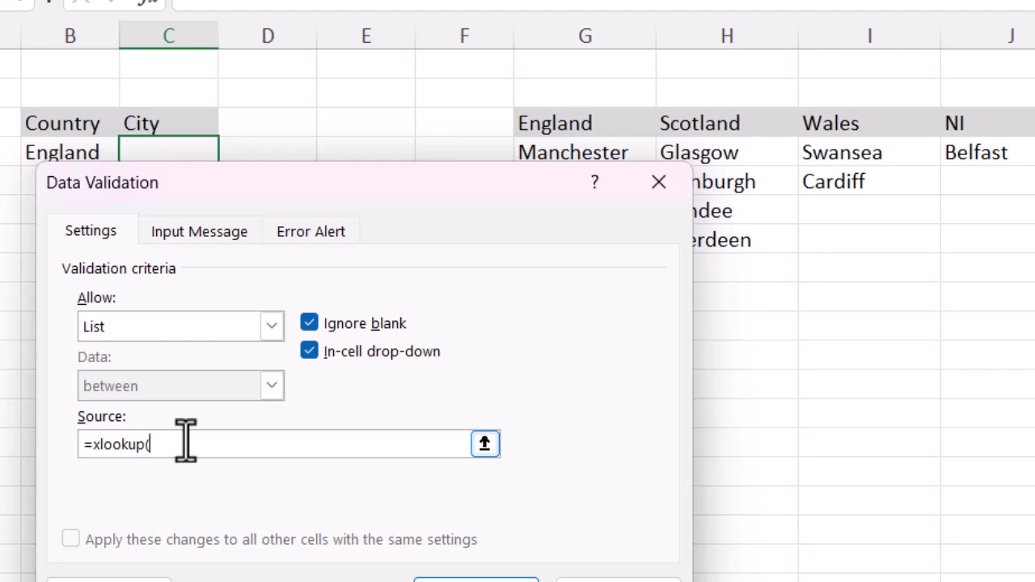
left_click(65, 147)
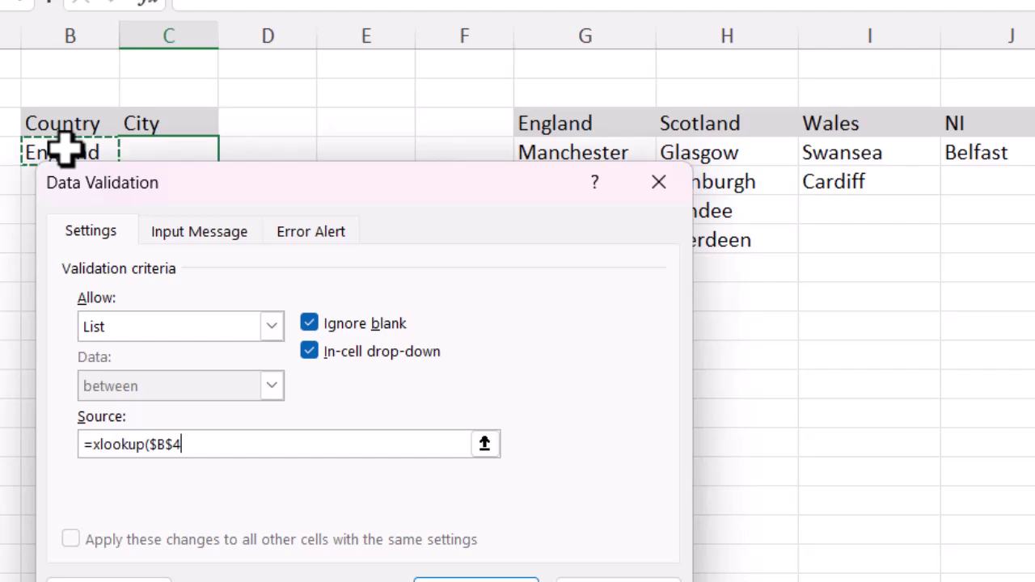
key("BackSpace")
key("BackSpace")
key("BackSpace")
key("BackSpace")
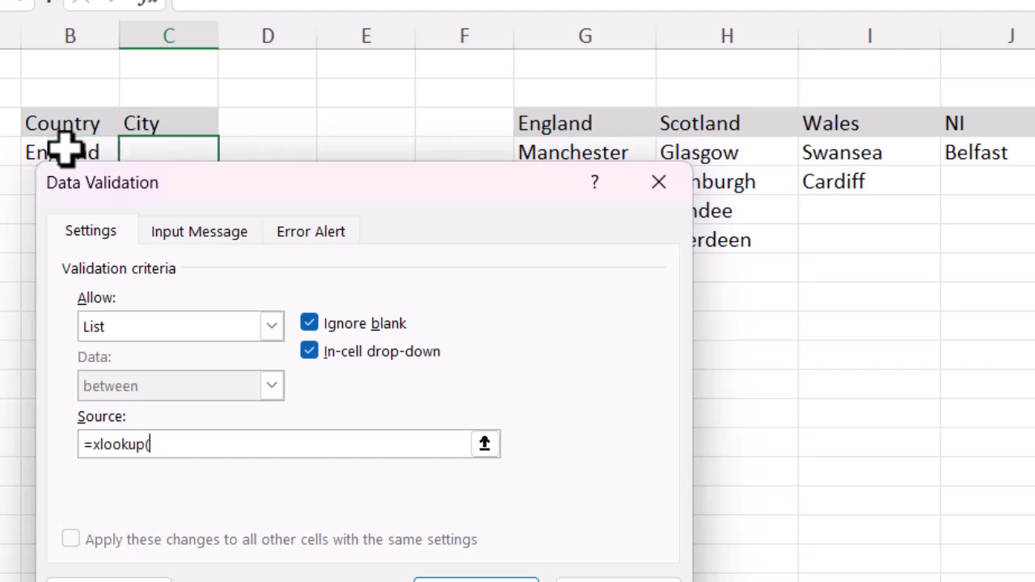
type("B4,")
left_click_drag(574, 122, 966, 120)
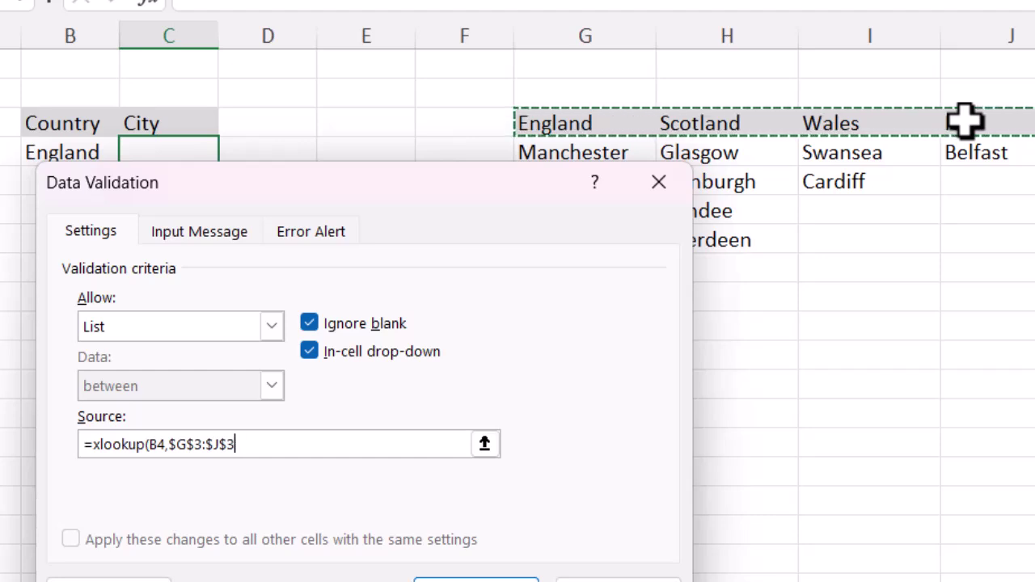
type(",")
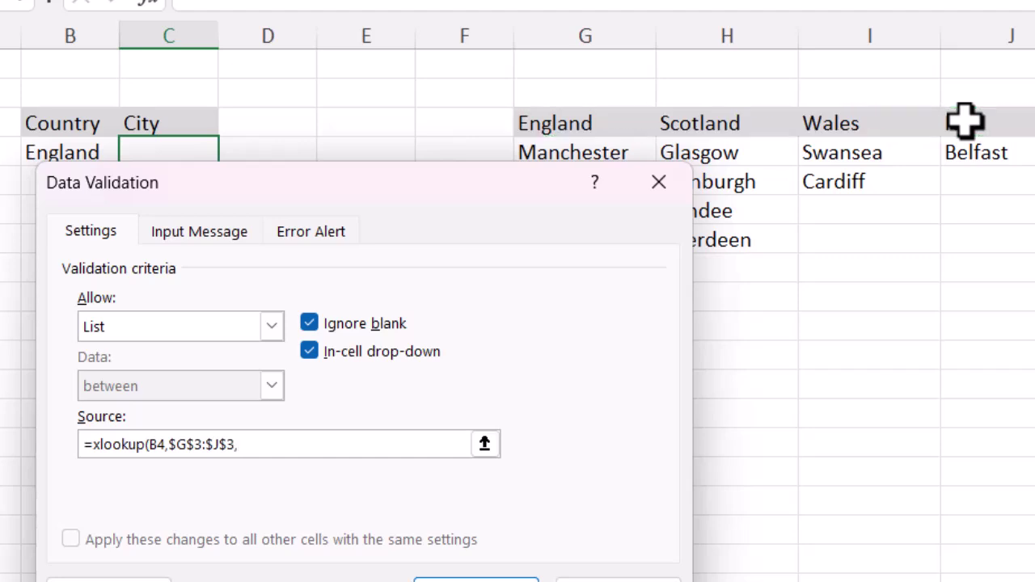
left_click(615, 144)
left_click_drag(619, 147, 964, 298)
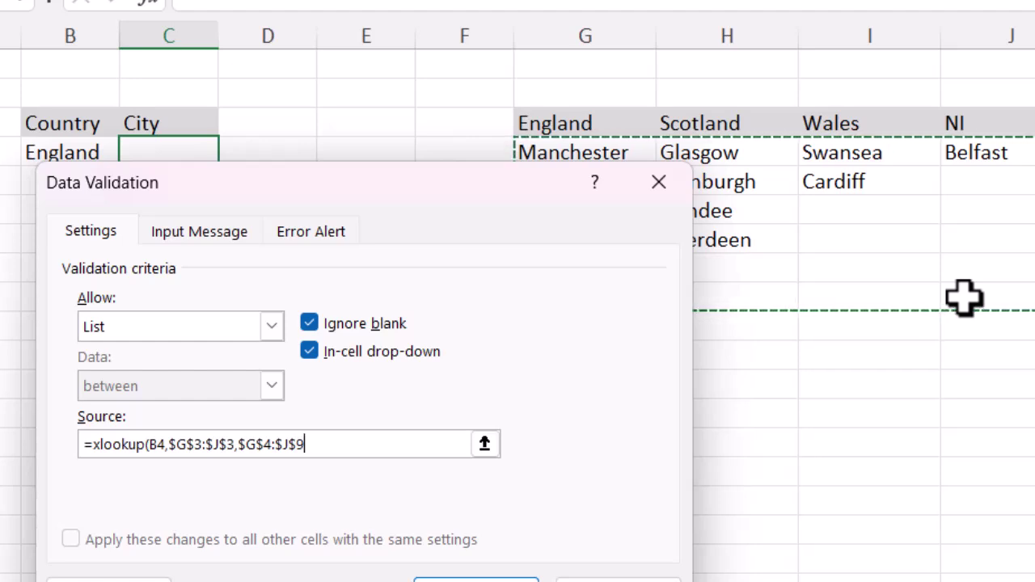
type(")")
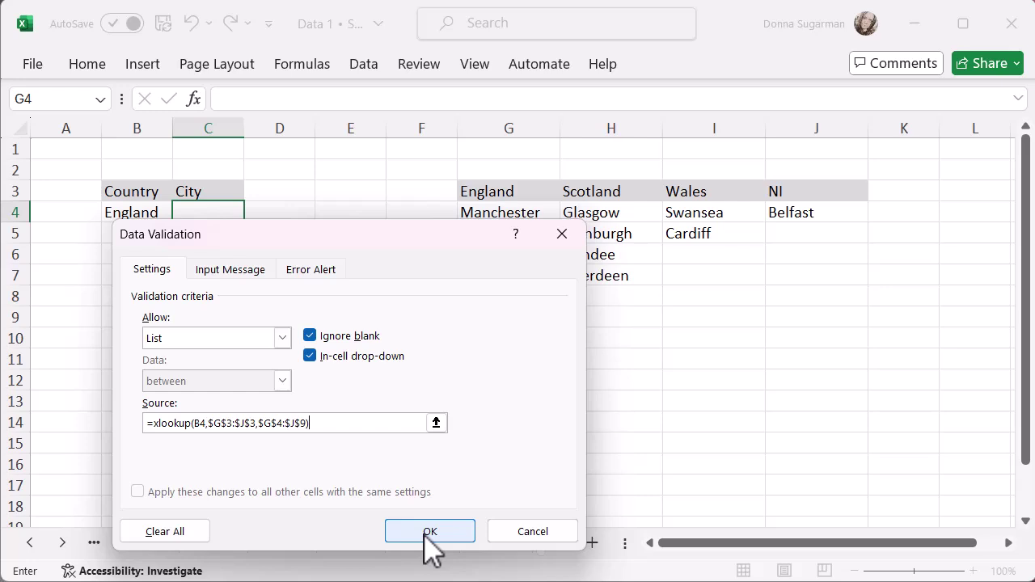
left_click(430, 533)
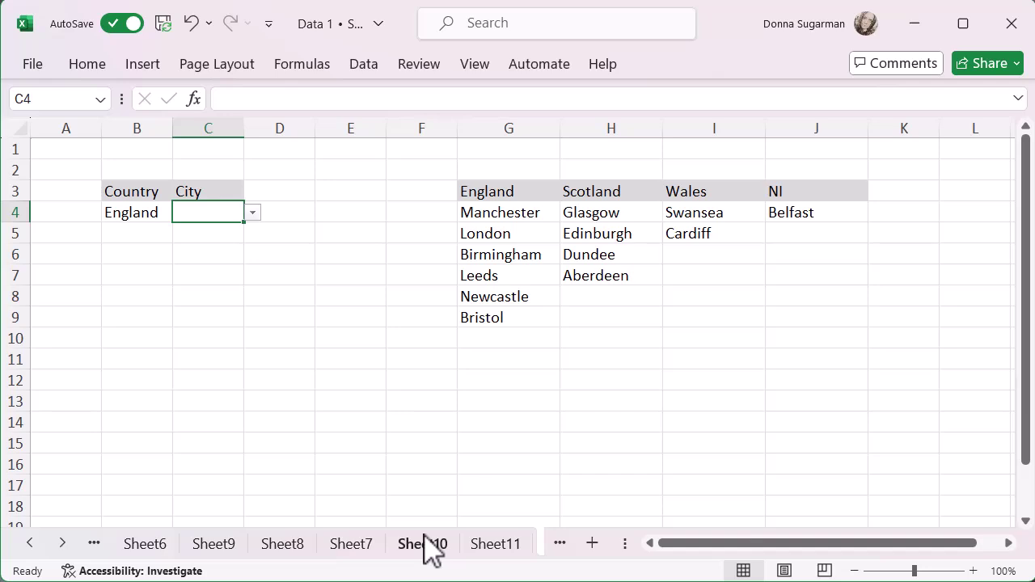
Choose London from the City drop-down in C4, and change the country in B4 to Scotland.
left_click(253, 213)
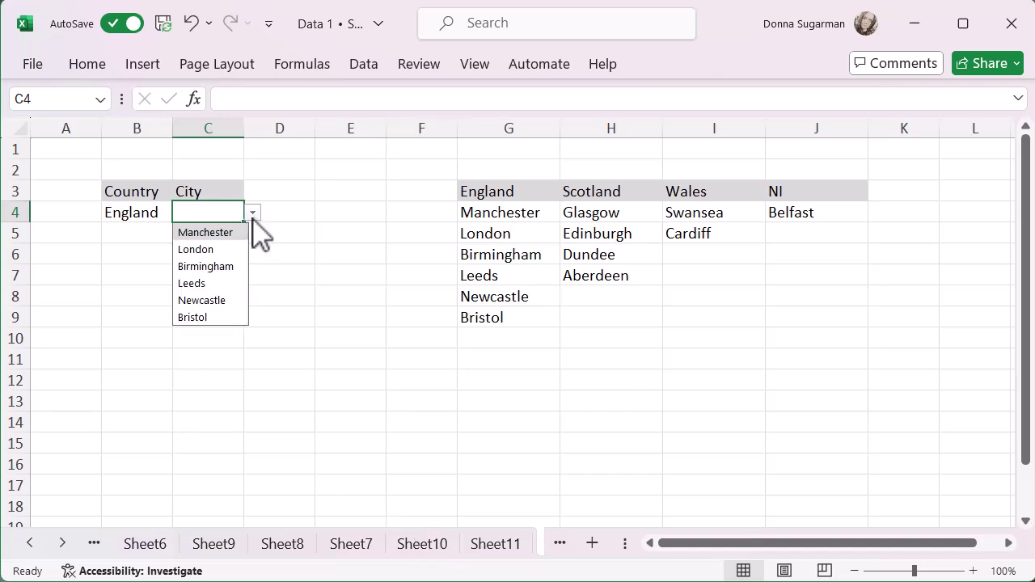
left_click(219, 250)
left_click(154, 213)
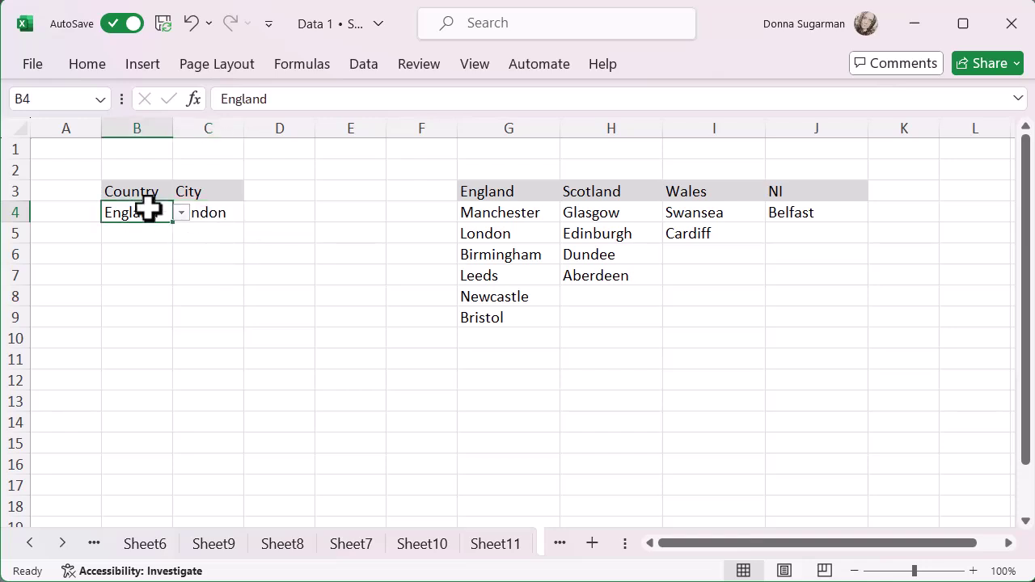
left_click(180, 214)
left_click(160, 251)
Choose Dundee from the City drop-down list in cell C4.
left_click(211, 216)
left_click(253, 212)
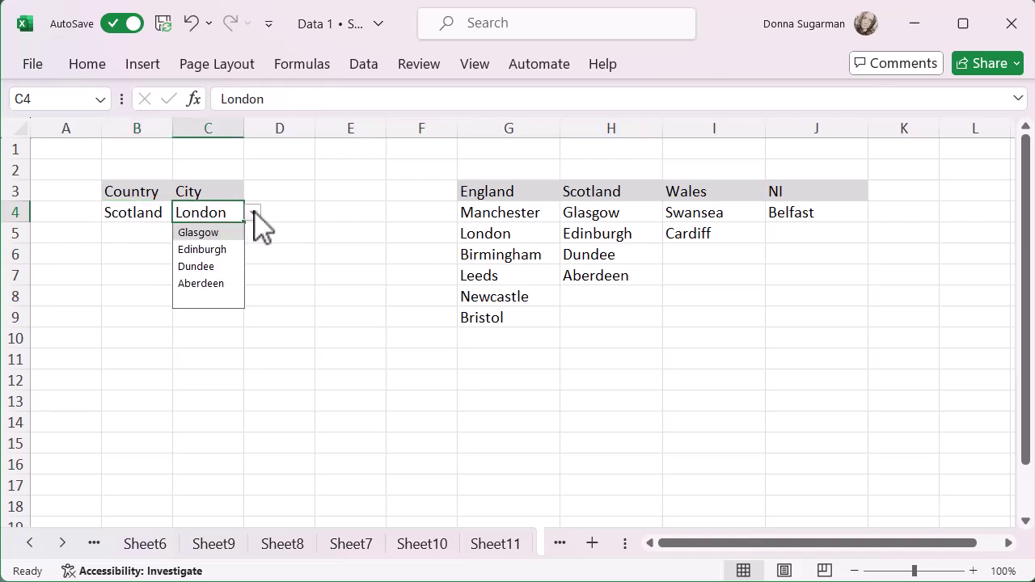
left_click(204, 268)
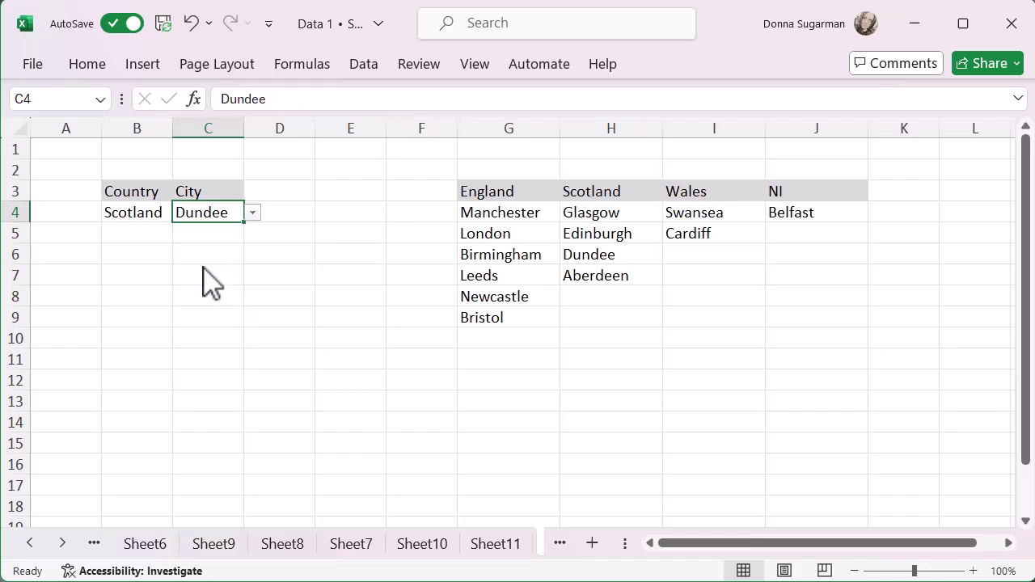
Clear the country in cell B4 and the city in cell C4.
left_click(128, 214)
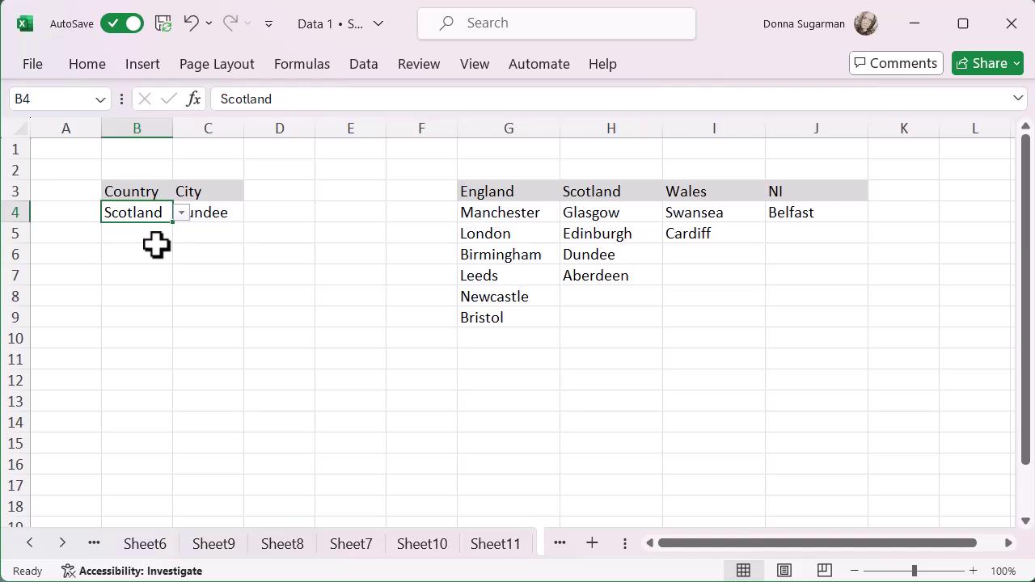
key("BackSpace")
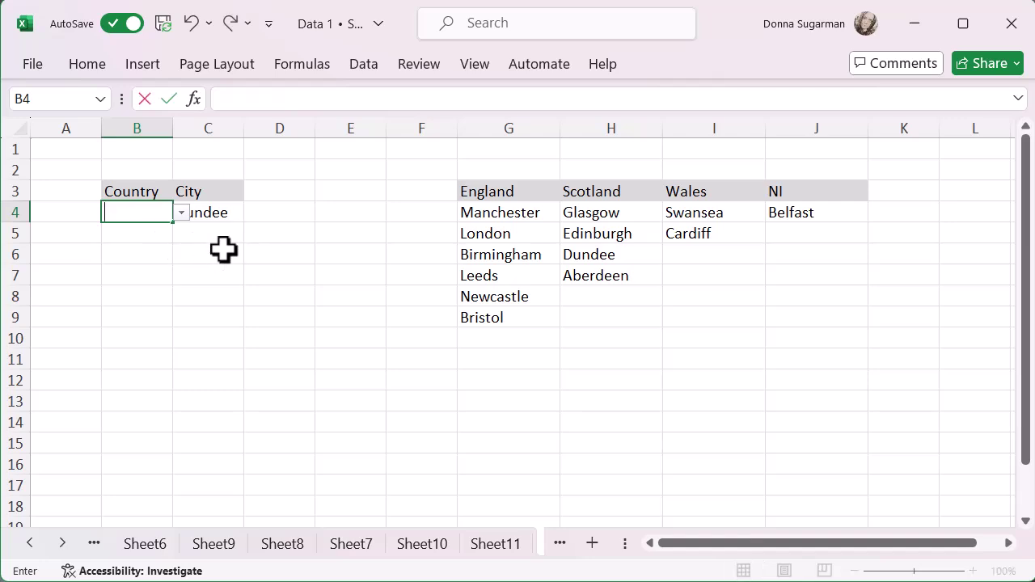
left_click(222, 217)
key("BackSpace")
key("Escape")
Fill the Country and City drop-downs from B4 and C4 down their columns, extending the City one to row 16.
left_click(154, 217)
left_click_drag(173, 223, 178, 466)
left_click(222, 218)
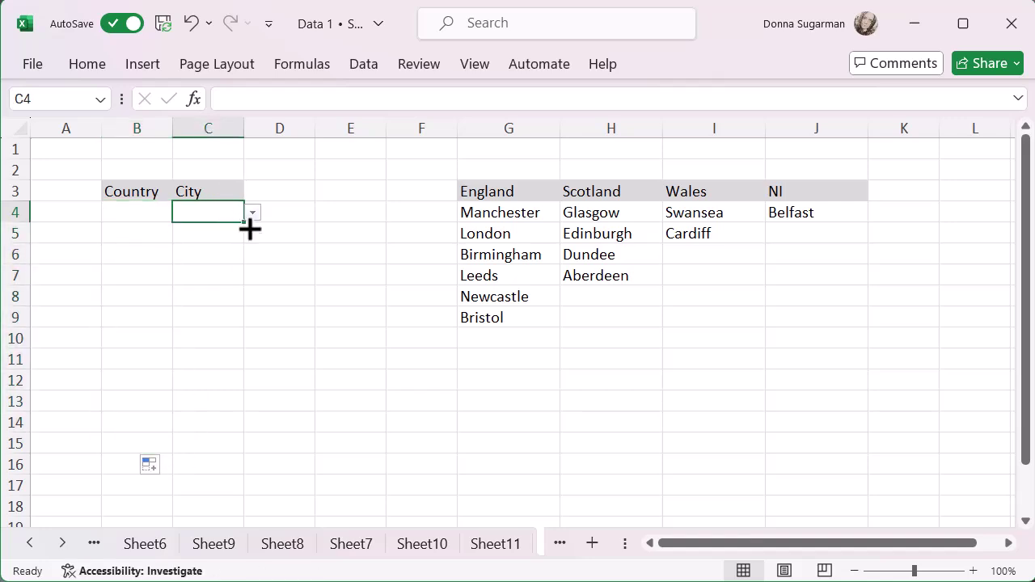
left_click_drag(245, 229, 224, 474)
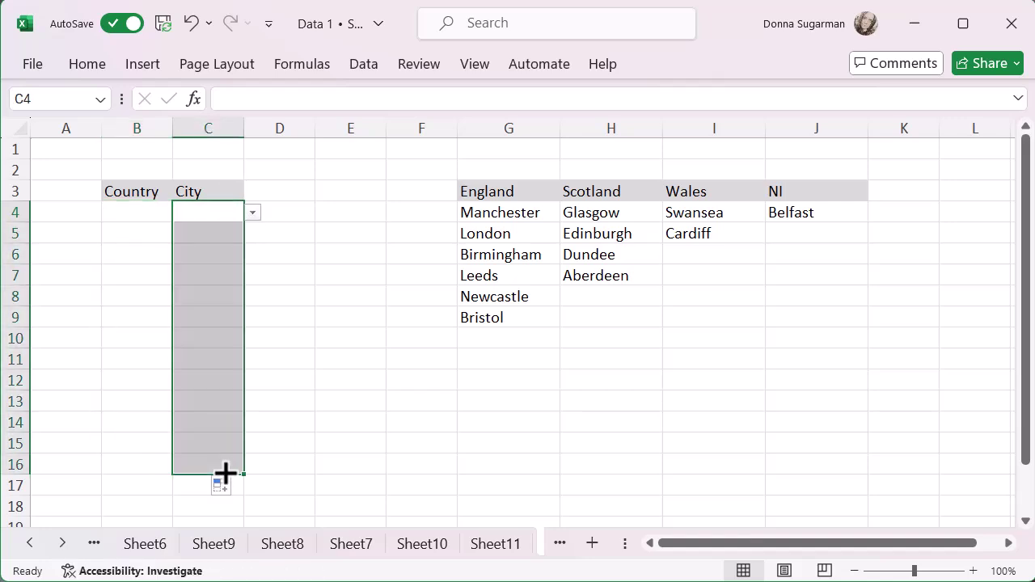
Choose Wales as the country in cell B5 and check the city options offered in C5's drop-down.
left_click(141, 228)
left_click(181, 233)
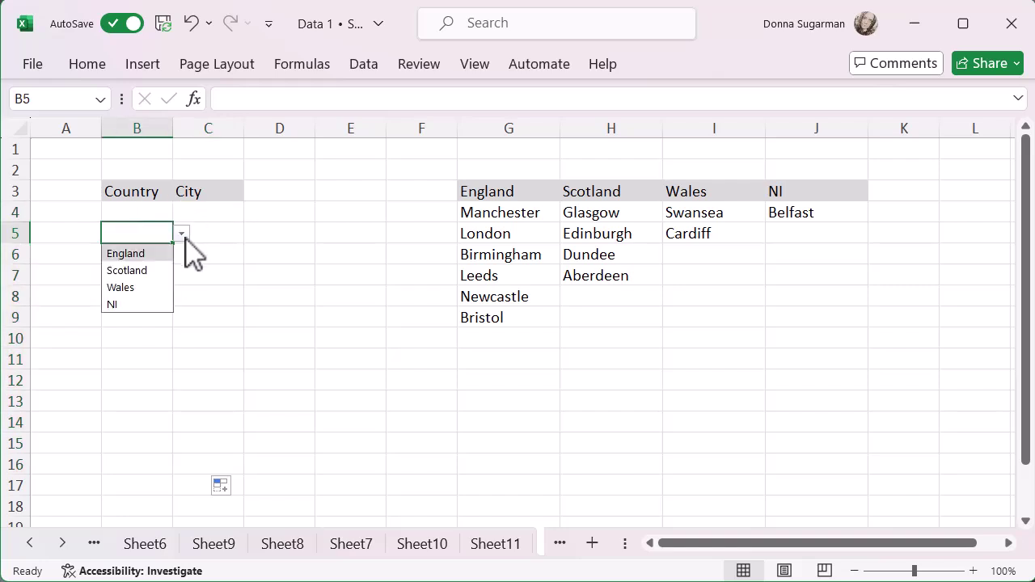
left_click(150, 289)
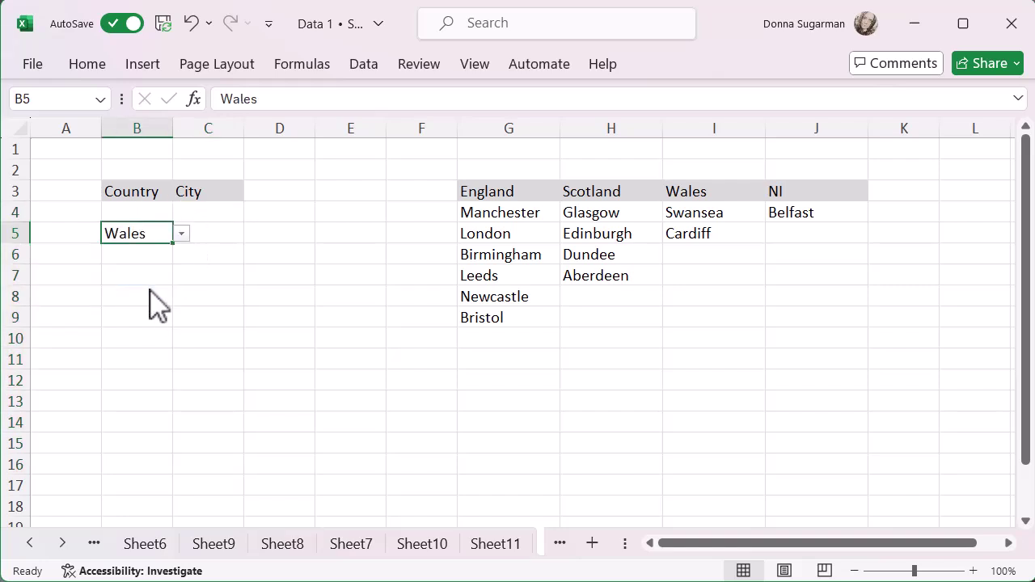
left_click(230, 234)
left_click(253, 235)
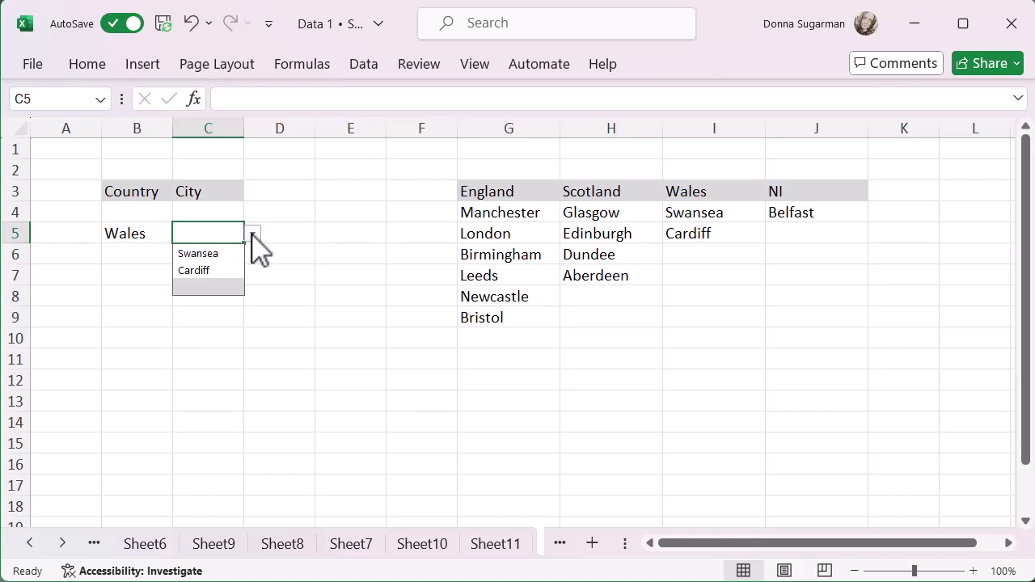
left_click(138, 292)
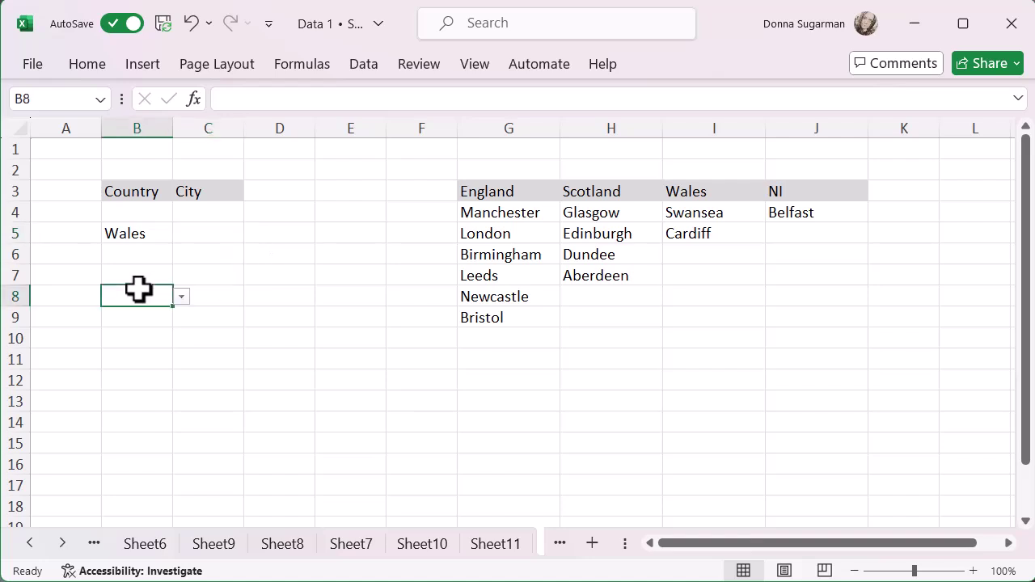